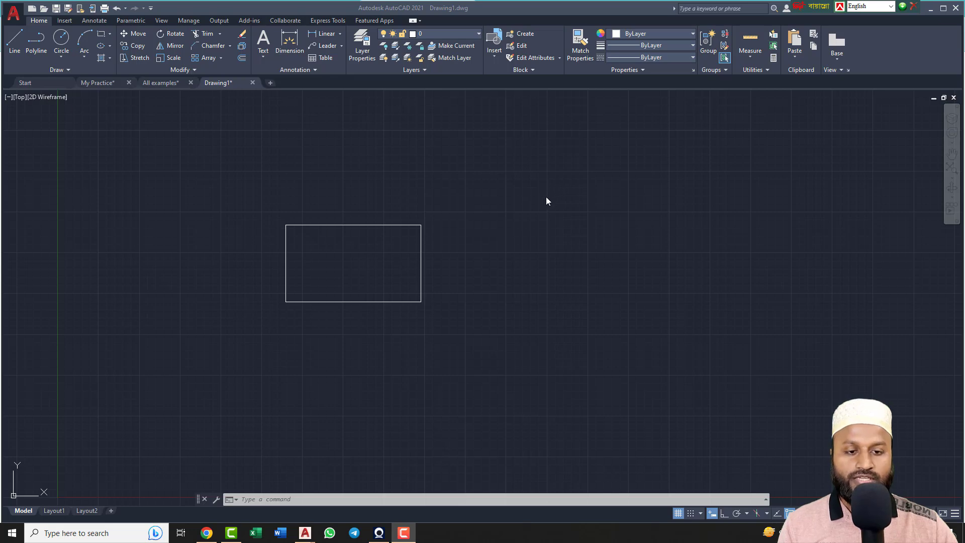
# Toggle Ortho mode on and off a few times, leaving it switched on
pyautogui.click(552, 232)
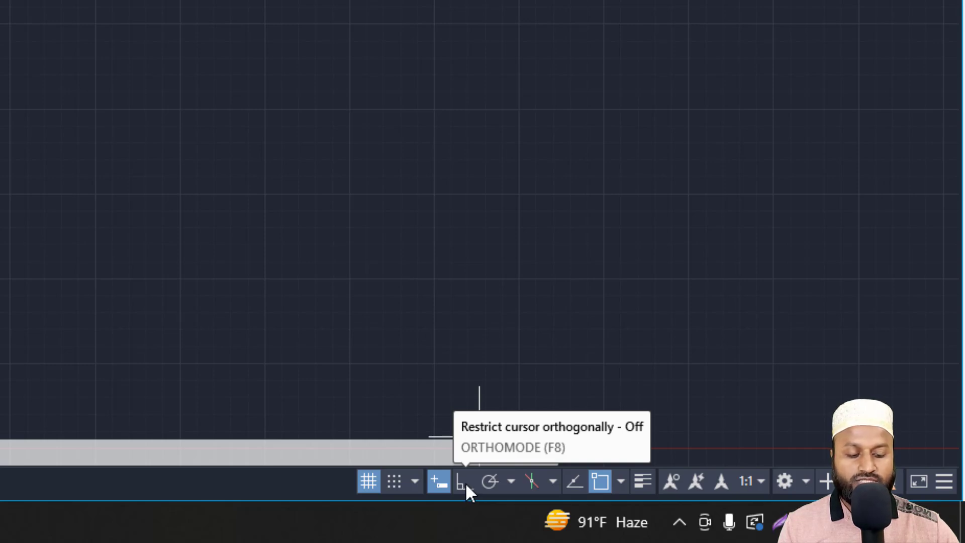
pyautogui.click(465, 481)
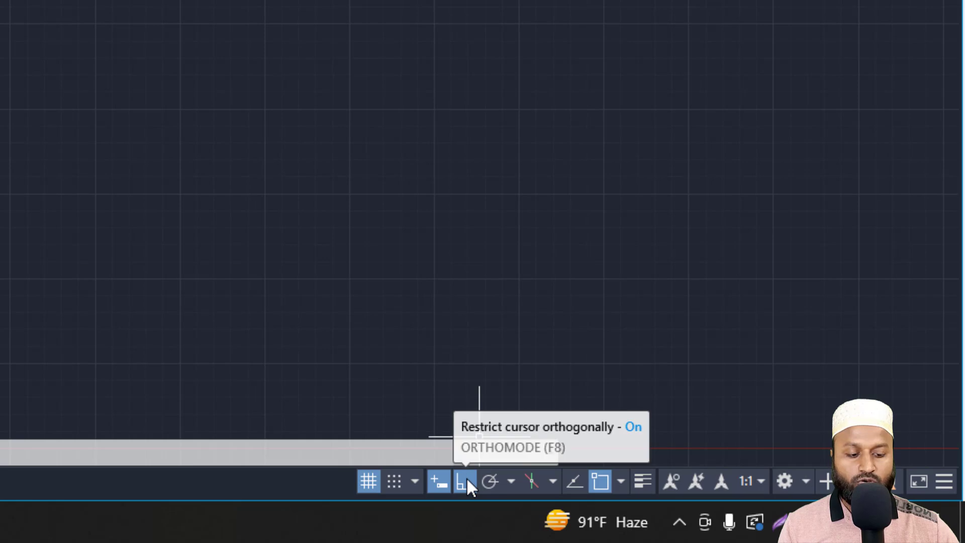
pyautogui.click(467, 480)
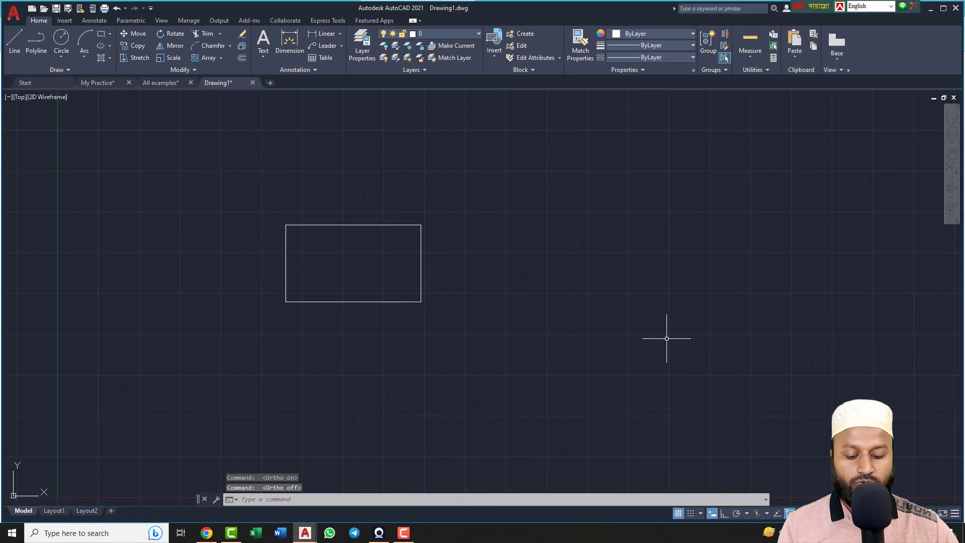
pyautogui.press('F8')
pyautogui.press('F8')
pyautogui.press('F8')
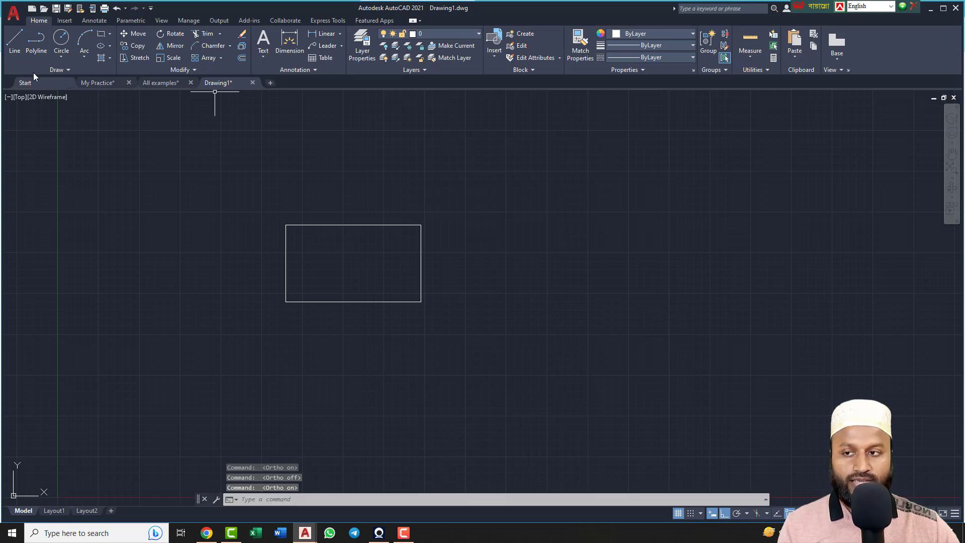
pyautogui.click(14, 49)
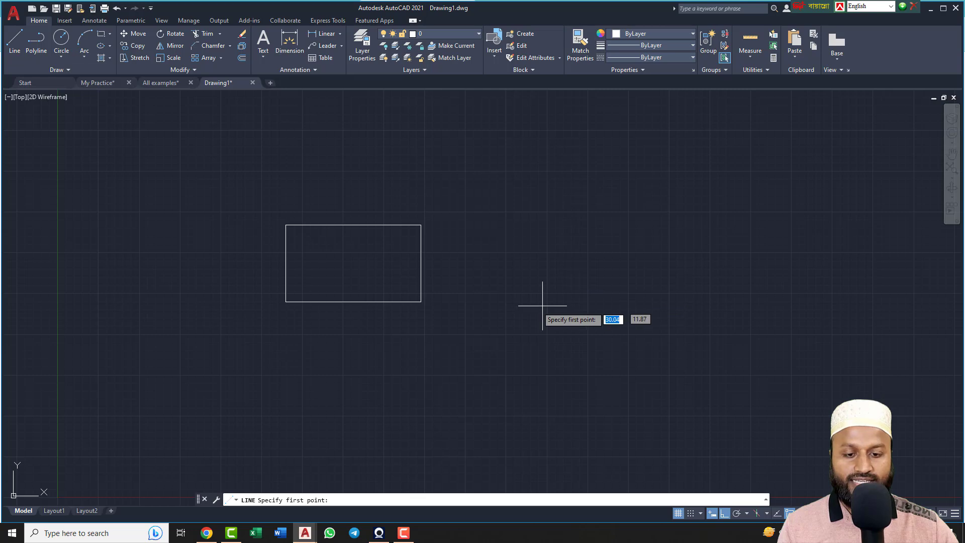
pyautogui.click(501, 300)
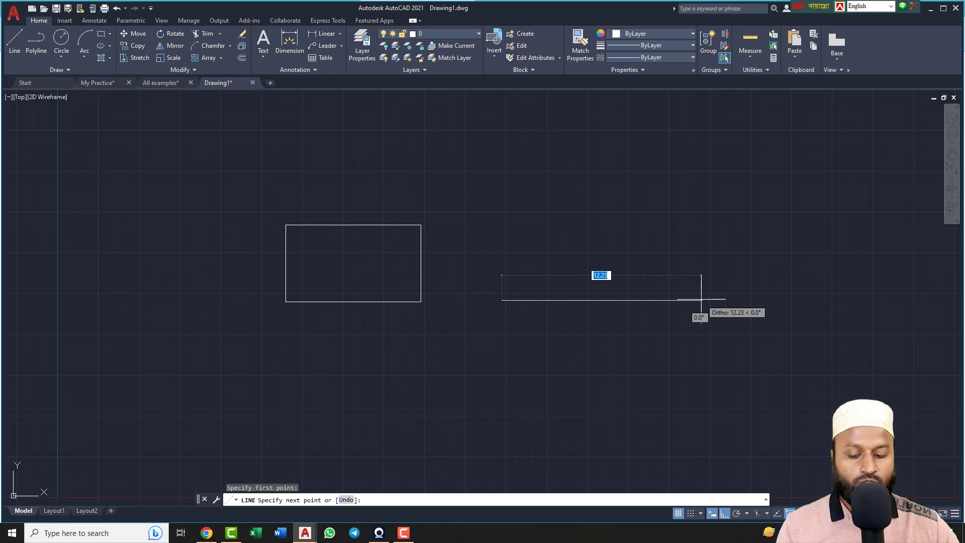
pyautogui.press('Escape')
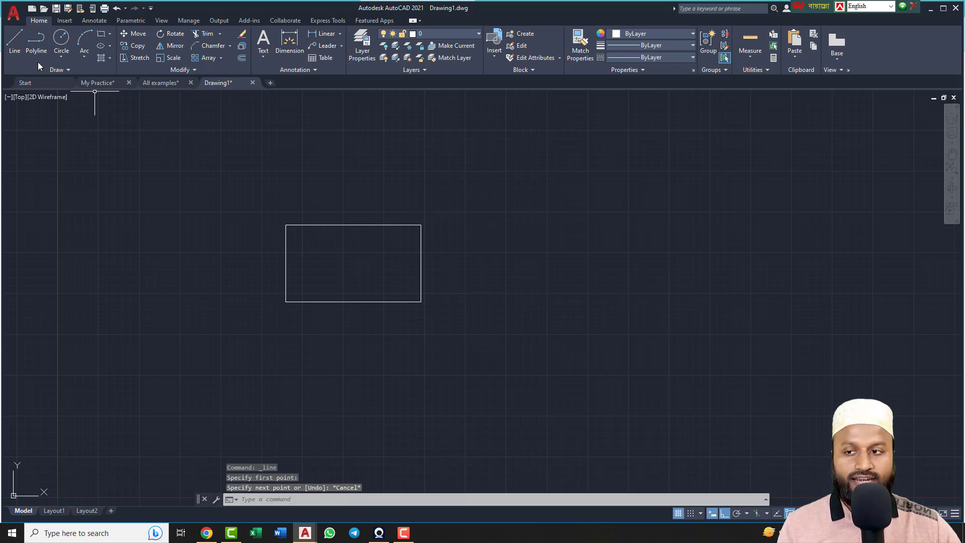
# Draw a diagonal line from the rectangle's lower-left corner to its upper-right corner
pyautogui.click(15, 41)
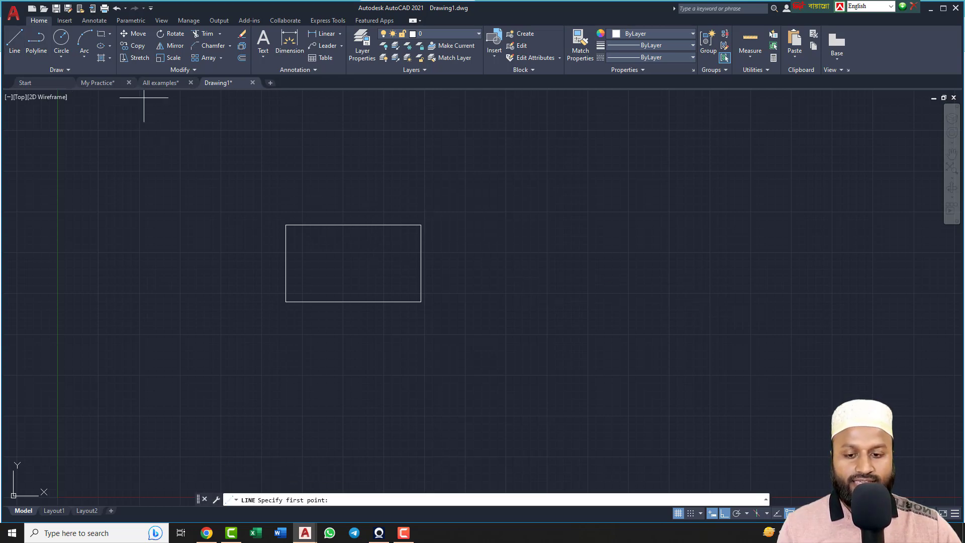
pyautogui.click(285, 302)
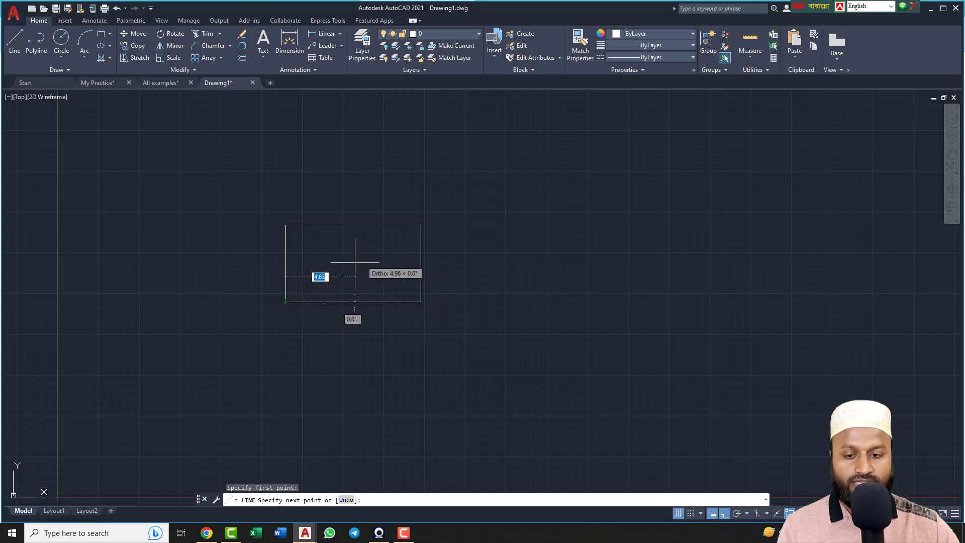
pyautogui.click(420, 224)
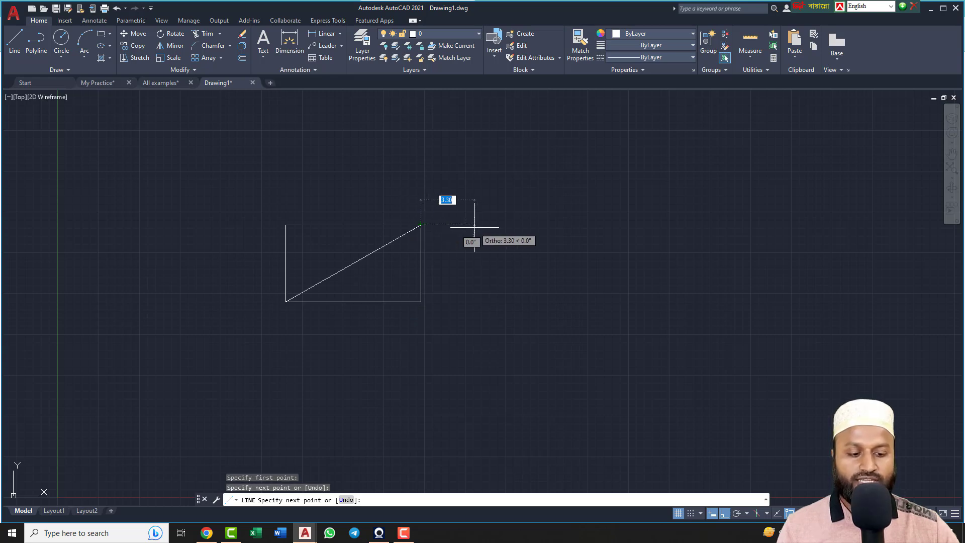
pyautogui.press('Escape')
# Switch the cursor restriction from Ortho mode to Polar Tracking
pyautogui.press('F8')
pyautogui.press('F10')
pyautogui.press('F8')
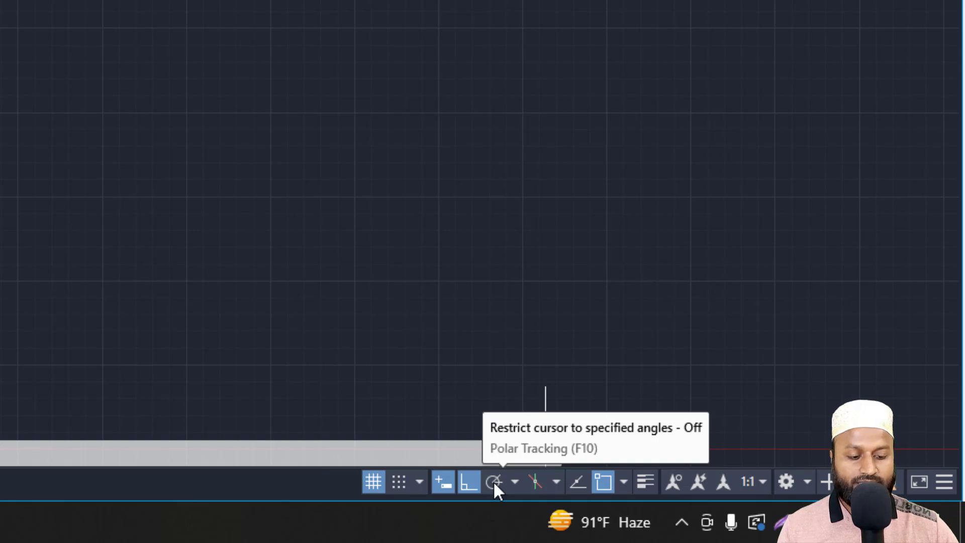
pyautogui.click(493, 481)
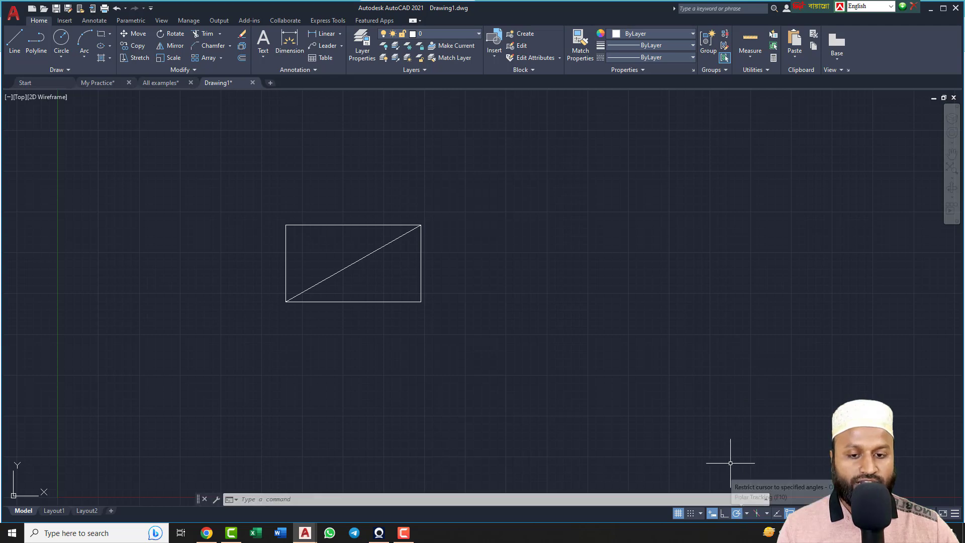
pyautogui.click(15, 48)
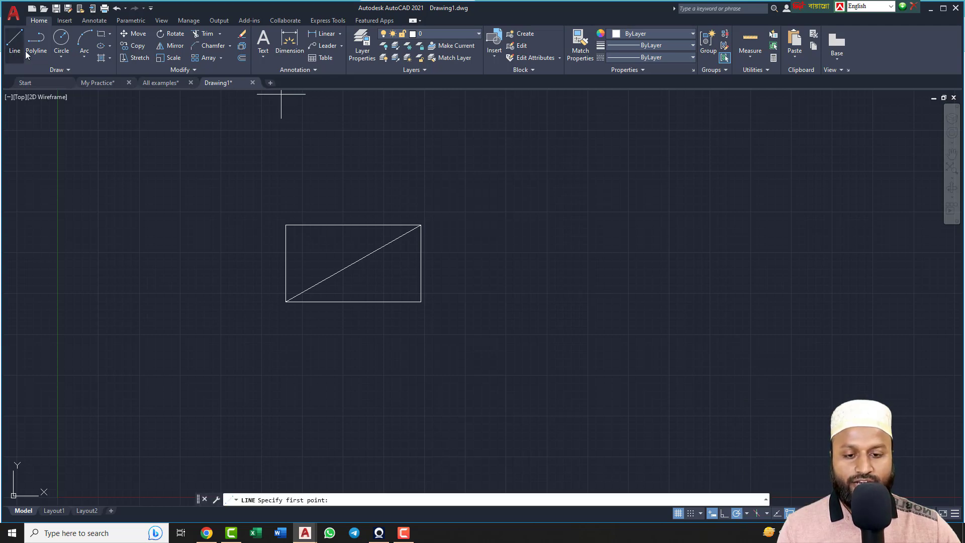
pyautogui.click(508, 299)
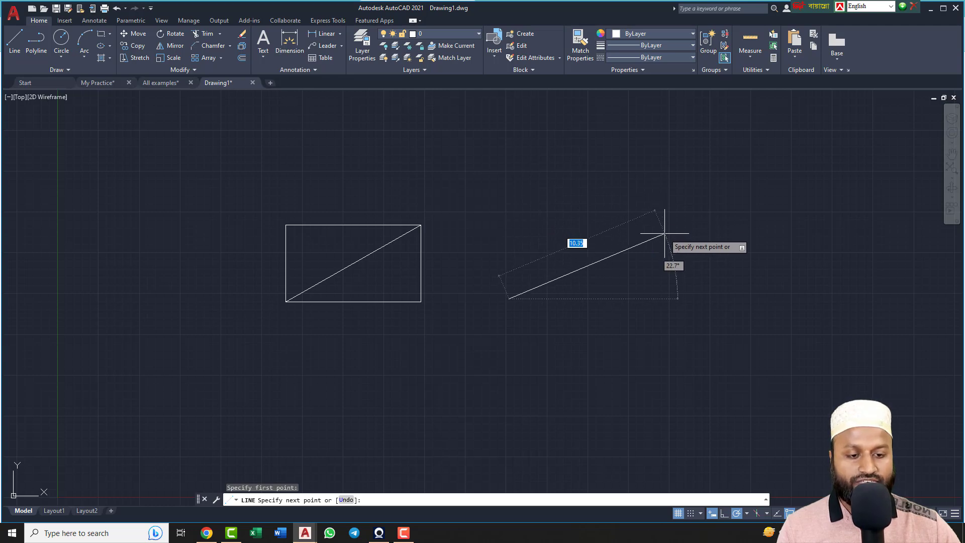
pyautogui.press('Escape')
pyautogui.press('Escape')
pyautogui.press('Escape')
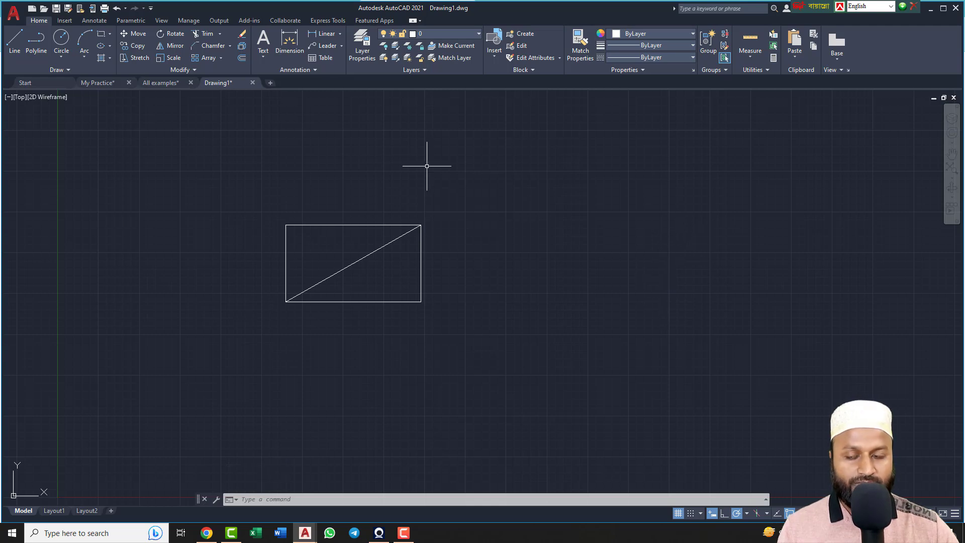
# Start a line in the empty area beside the rectangle and set the polar tracking increment to 30 degrees
pyautogui.click(15, 46)
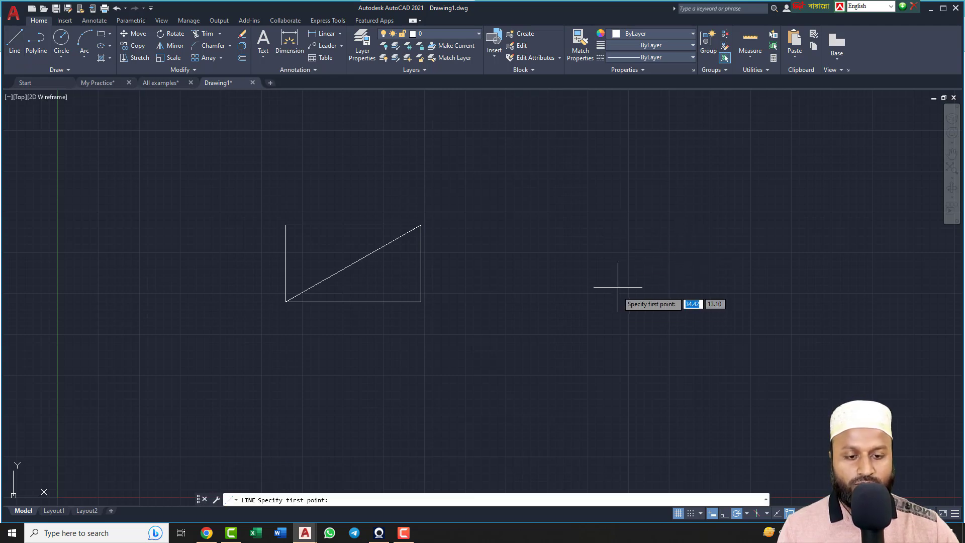
pyautogui.click(543, 295)
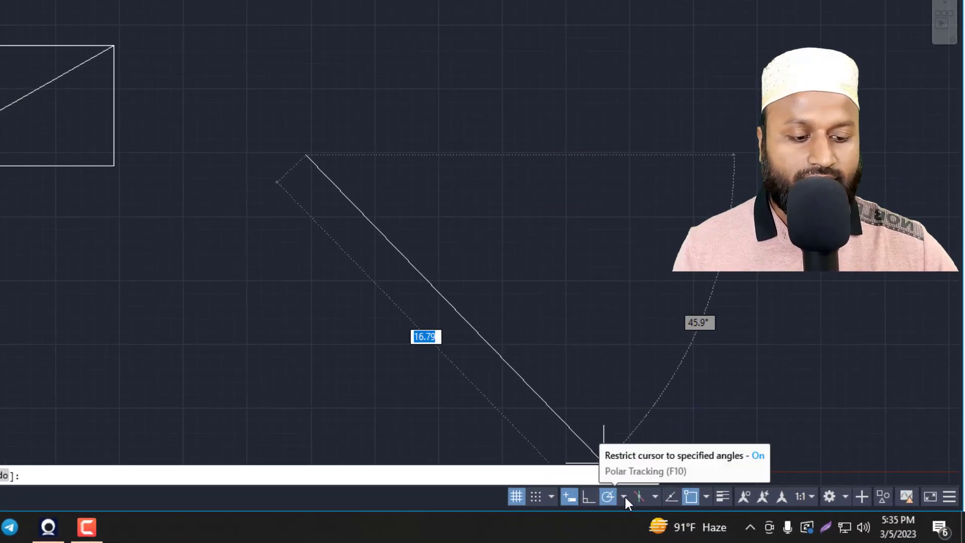
pyautogui.click(623, 495)
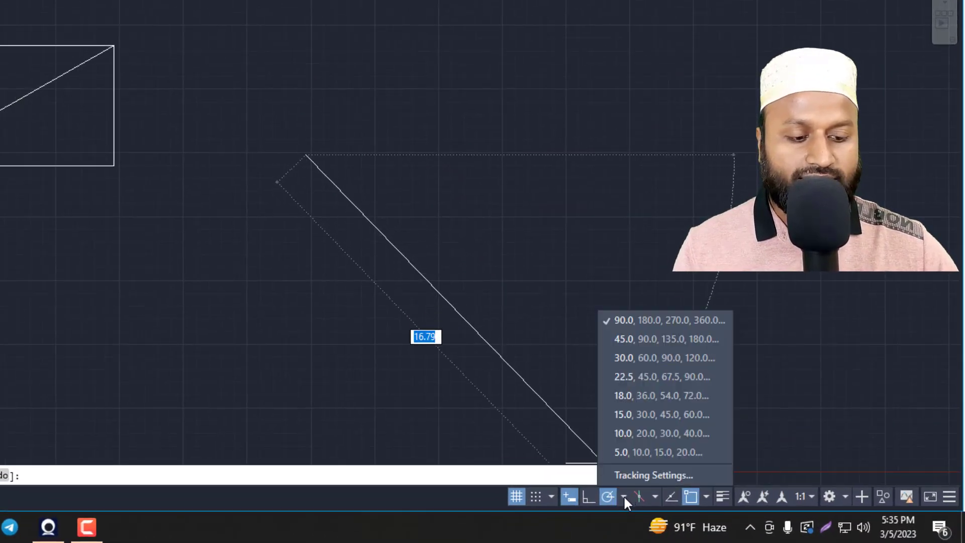
pyautogui.click(636, 357)
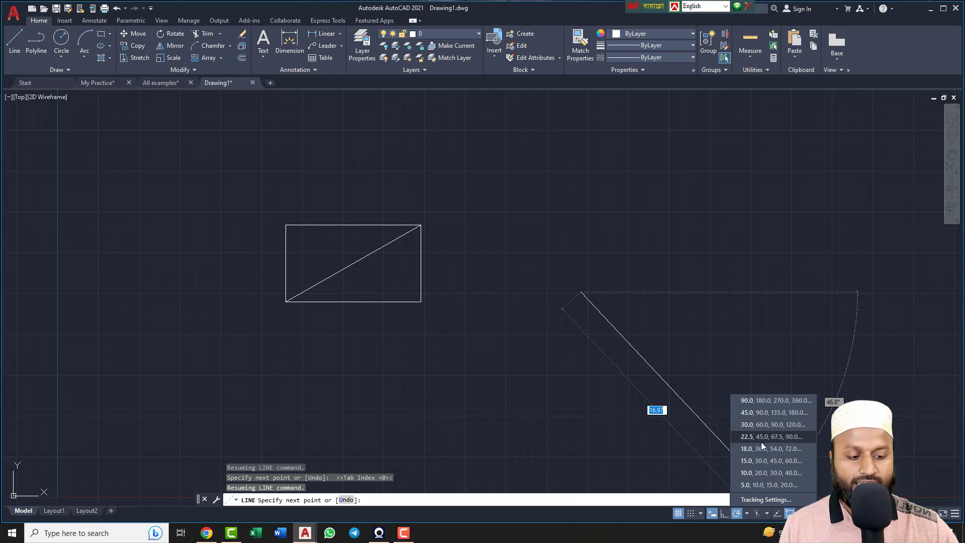
# Add 17.5 as an additional polar tracking angle and check it in the list of tracking angles
pyautogui.click(764, 500)
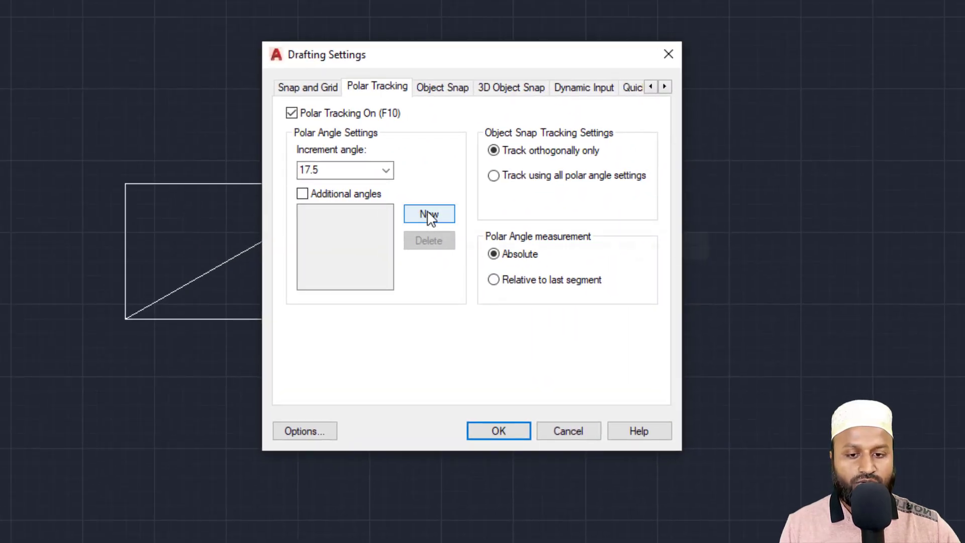
pyautogui.click(428, 215)
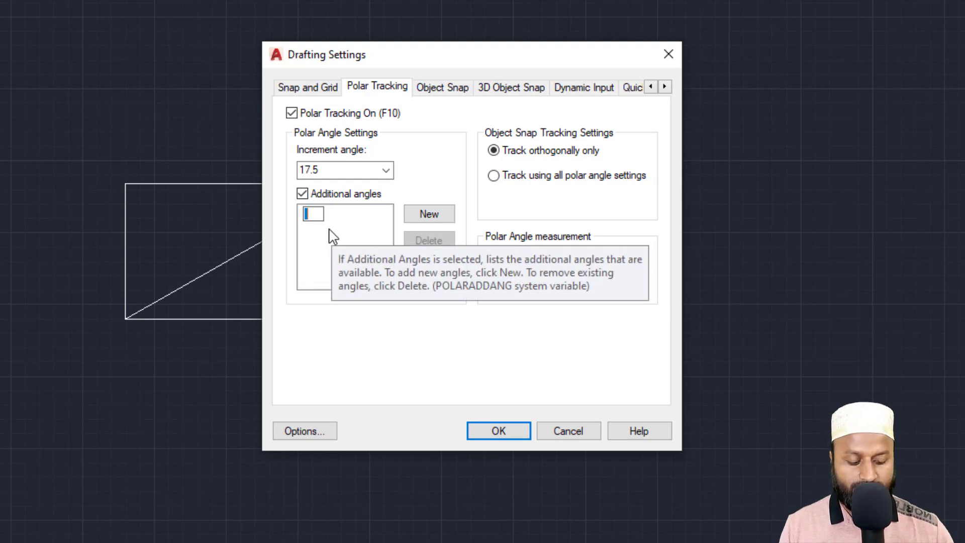
pyautogui.write('17.5')
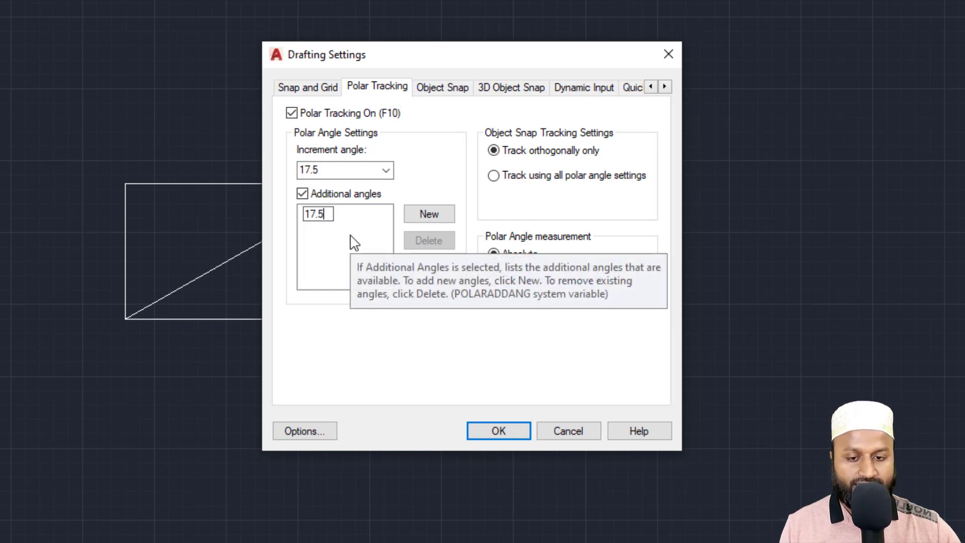
pyautogui.press('Return')
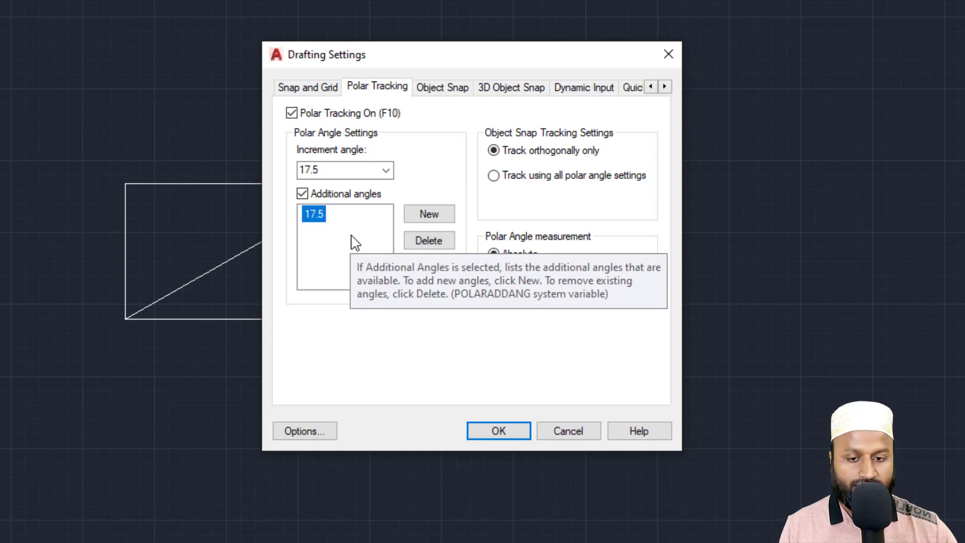
pyautogui.click(504, 433)
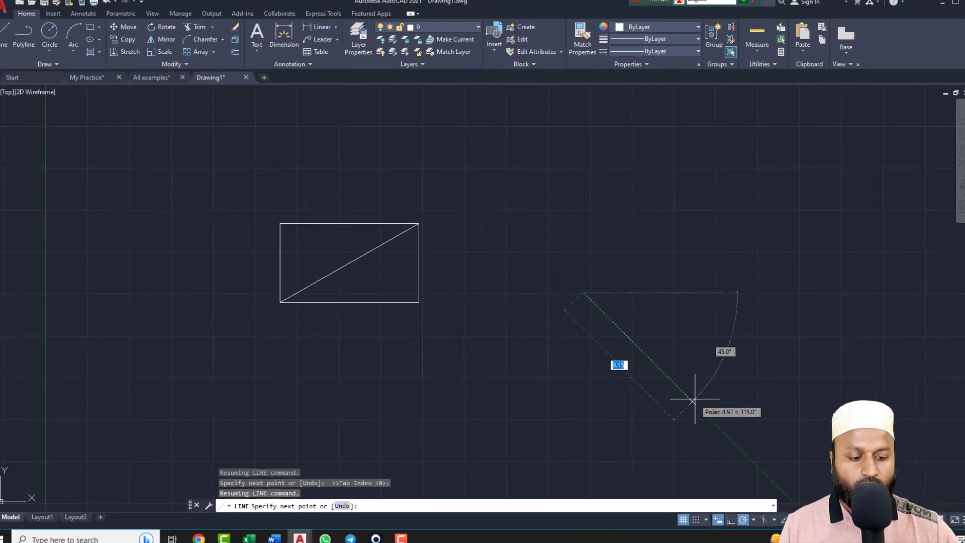
pyautogui.click(593, 492)
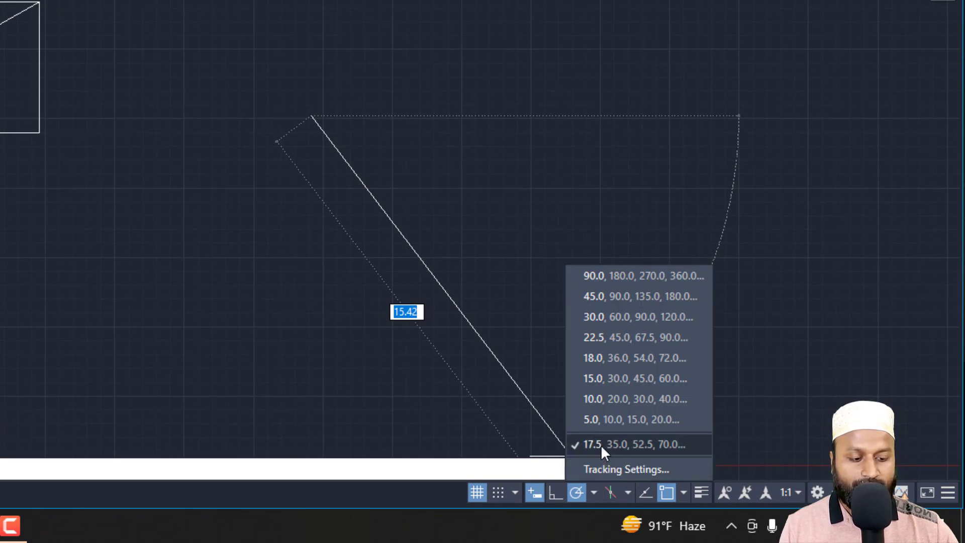
pyautogui.click(470, 224)
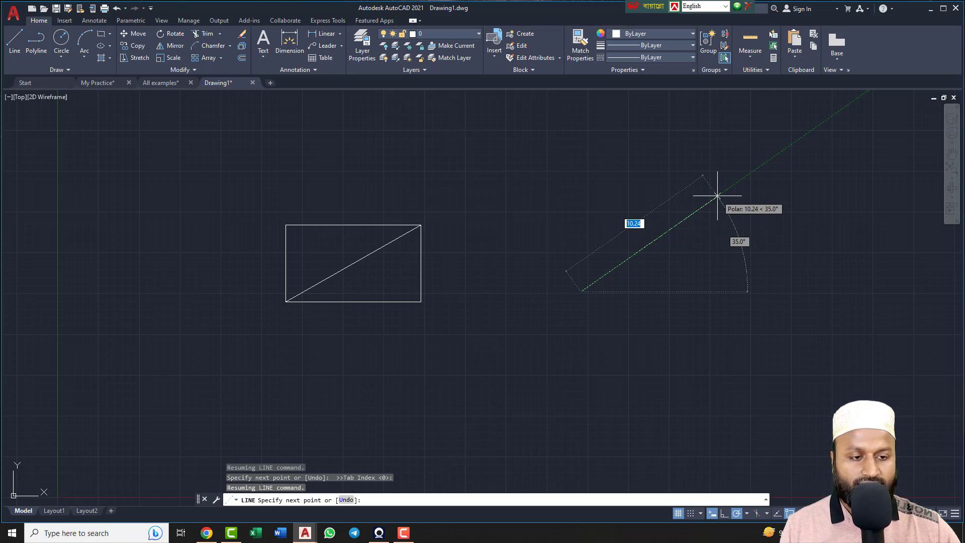
# Delete the additional 17.5 angle from the polar tracking settings and check the list of tracking angles
pyautogui.click(748, 514)
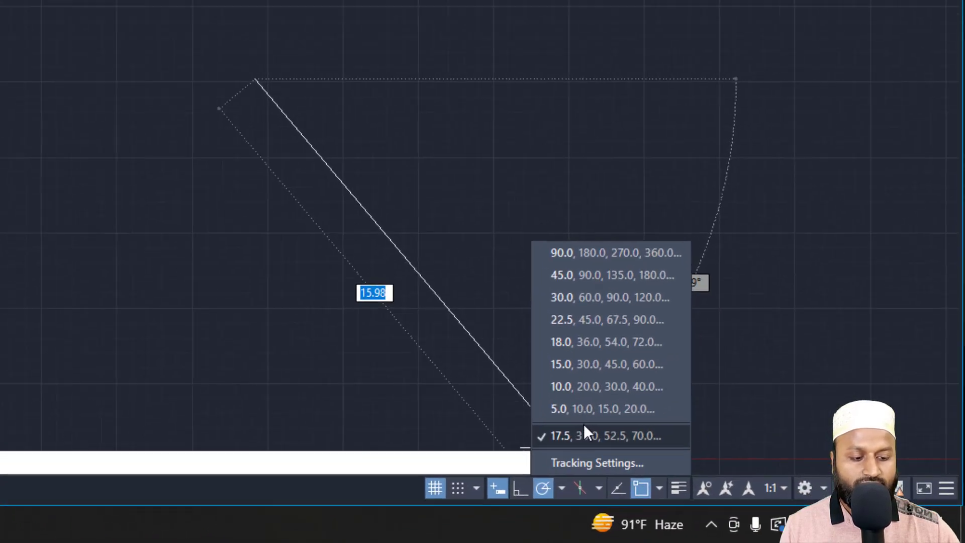
pyautogui.click(730, 494)
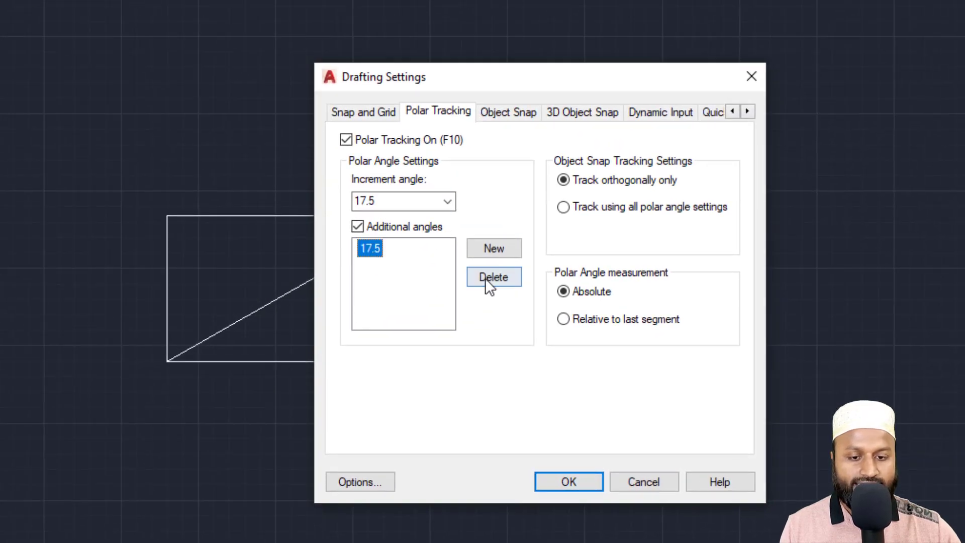
pyautogui.click(487, 279)
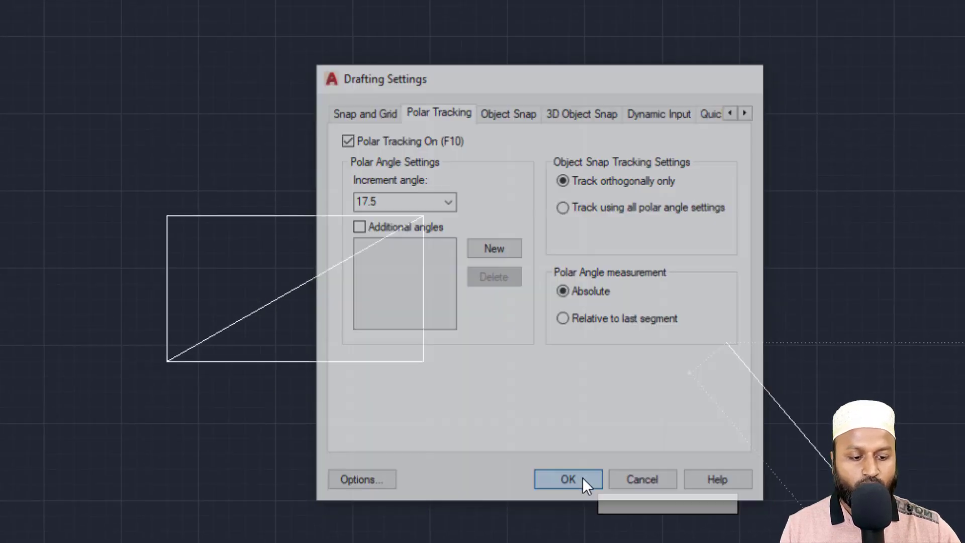
pyautogui.click(578, 480)
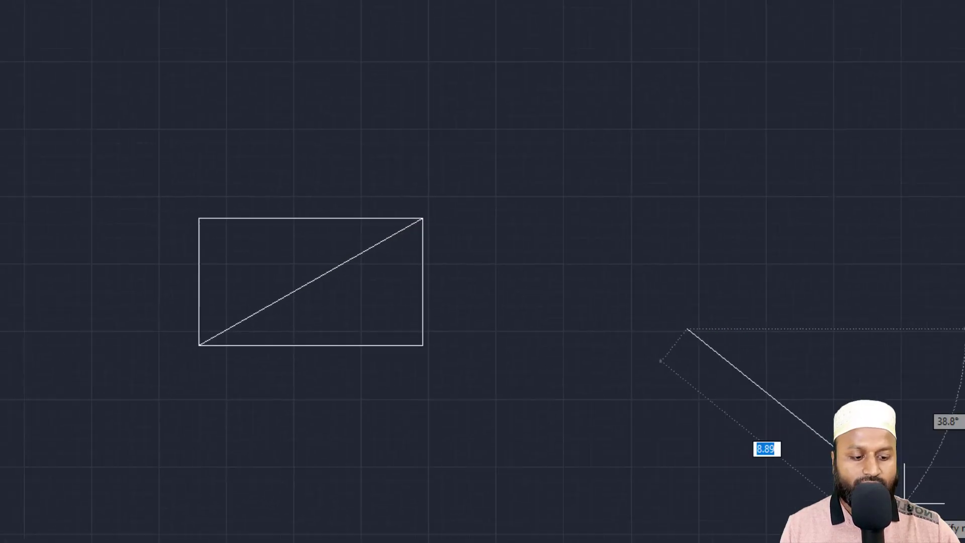
pyautogui.click(748, 513)
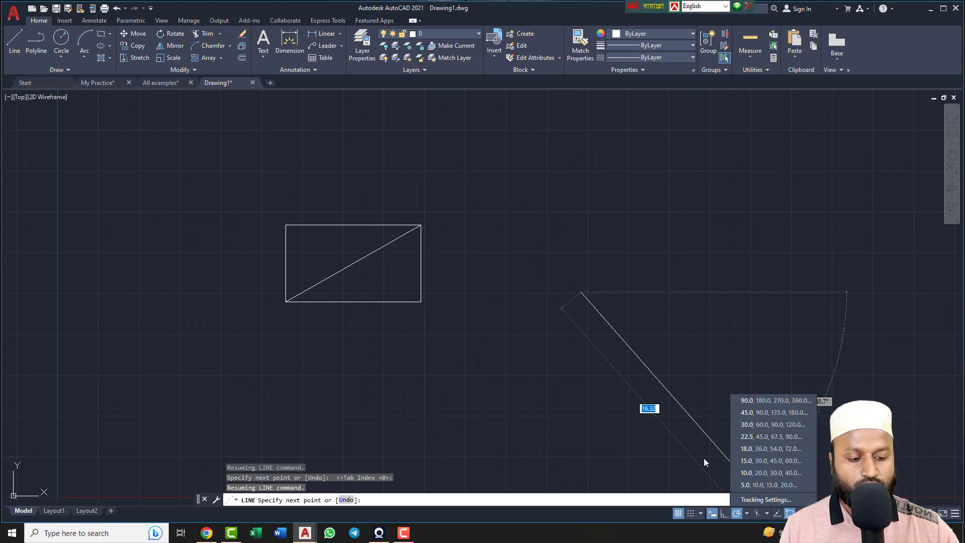
pyautogui.click(665, 454)
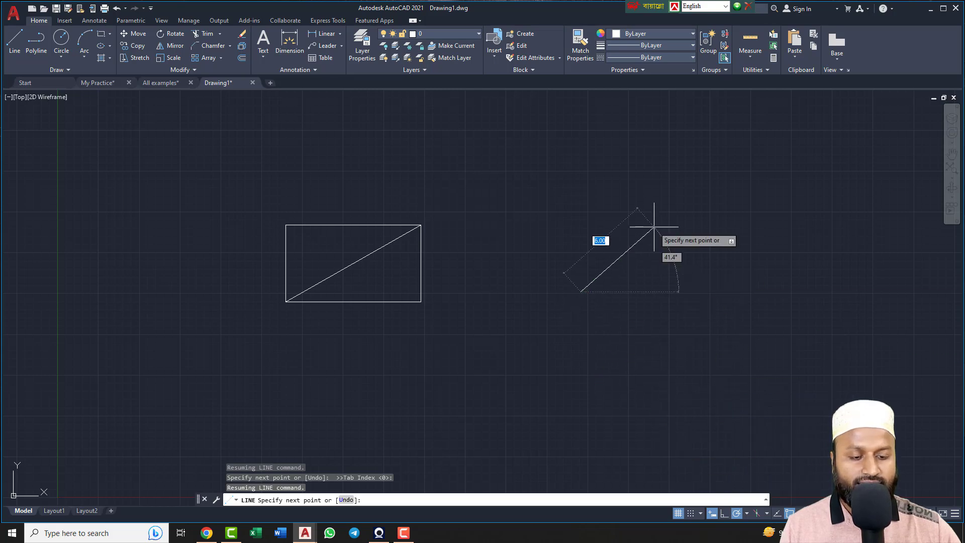